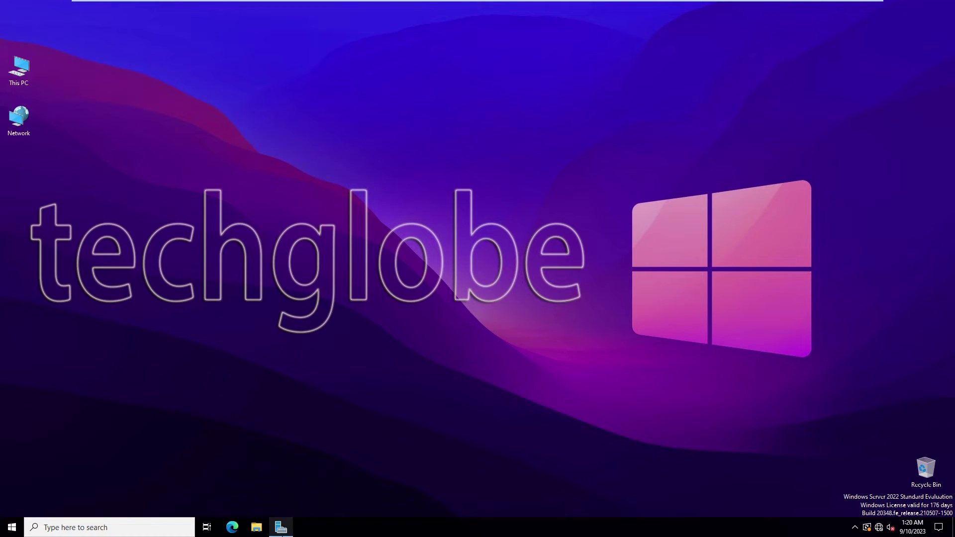
# Launch Active Directory Users and Computers from the Server Manager Tools menu.
pyautogui.click(281, 527)
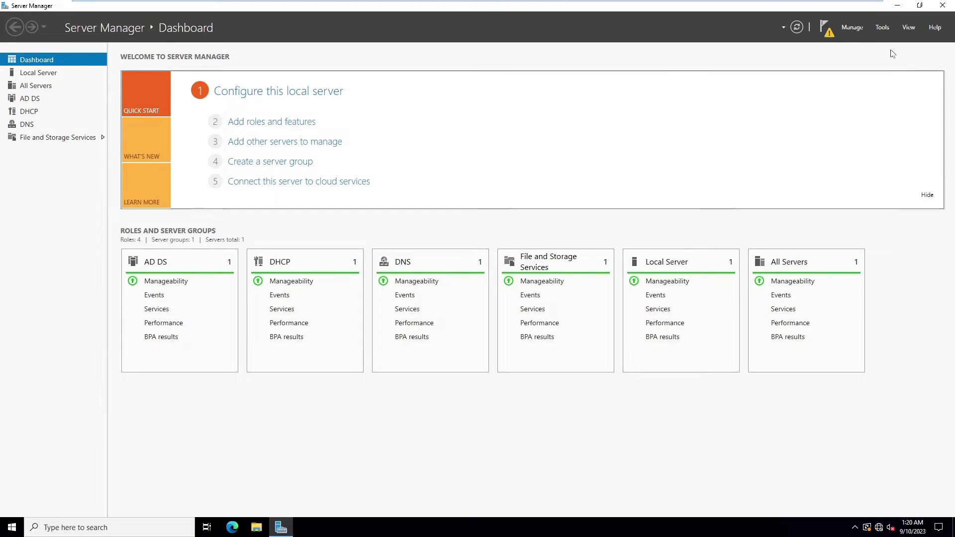
pyautogui.click(882, 27)
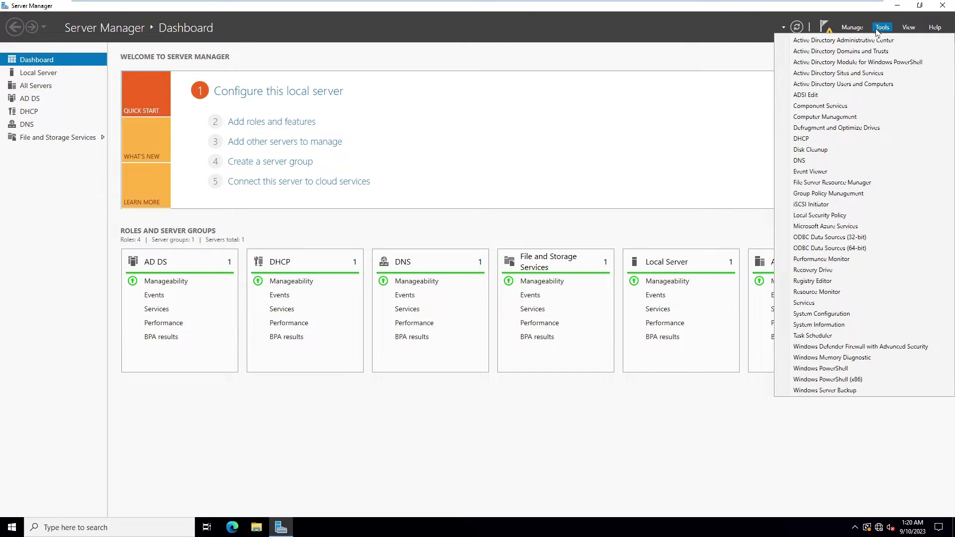
pyautogui.click(849, 85)
# Drag-select the HR unit's user accounts from frank through tiago.
pyautogui.moveTo(276, 253); pyautogui.dragTo(640, 175)
pyautogui.click(393, 256)
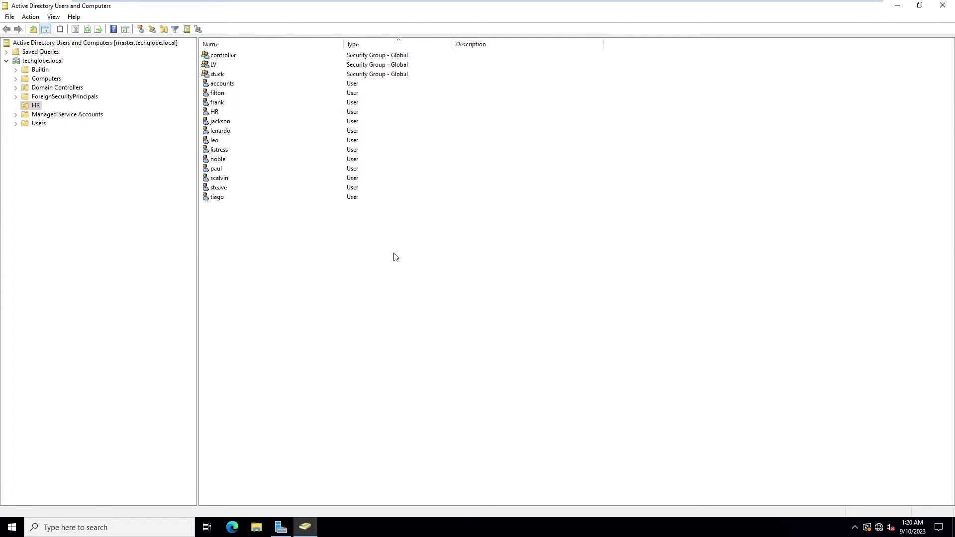
pyautogui.moveTo(369, 256); pyautogui.dragTo(233, 83)
pyautogui.click(336, 295)
pyautogui.moveTo(501, 257); pyautogui.dragTo(188, 88)
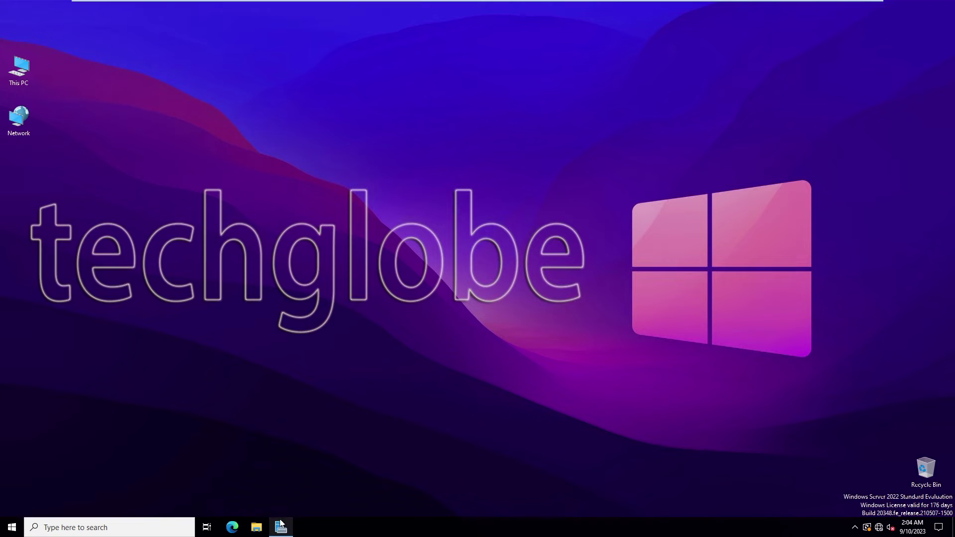
pyautogui.click(281, 528)
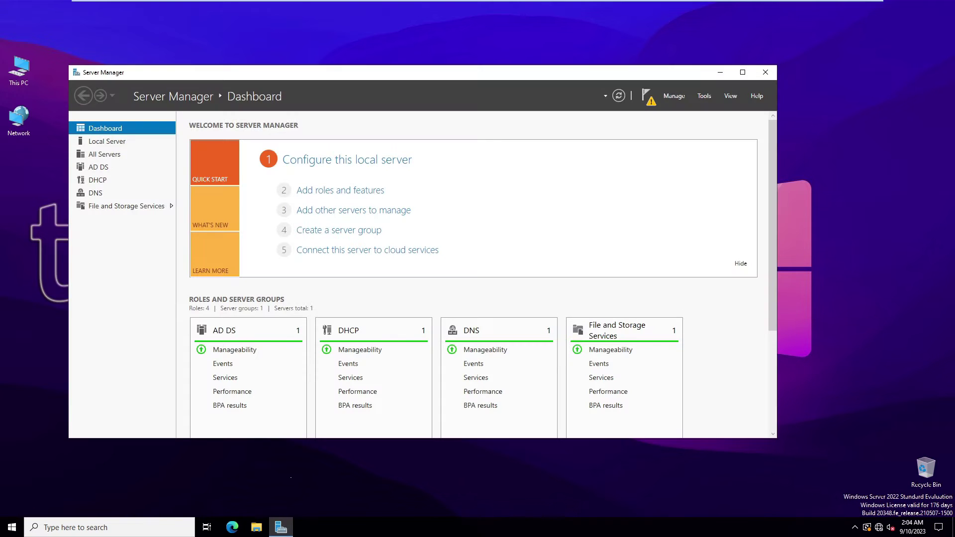
# Maximize Server Manager, reopen Active Directory Users and Computers, and select DESKTOP-Q5UH6QI in domain computers.
pyautogui.click(743, 72)
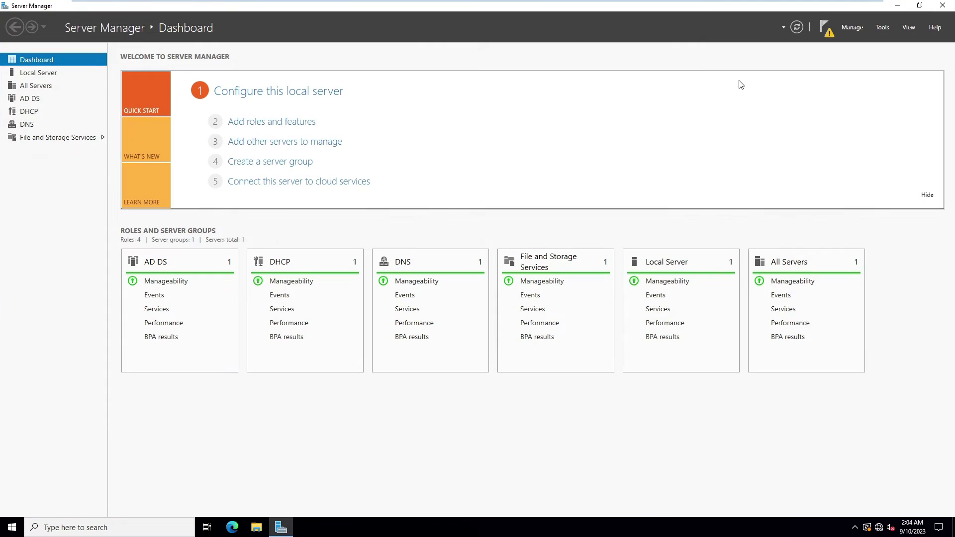
pyautogui.click(882, 28)
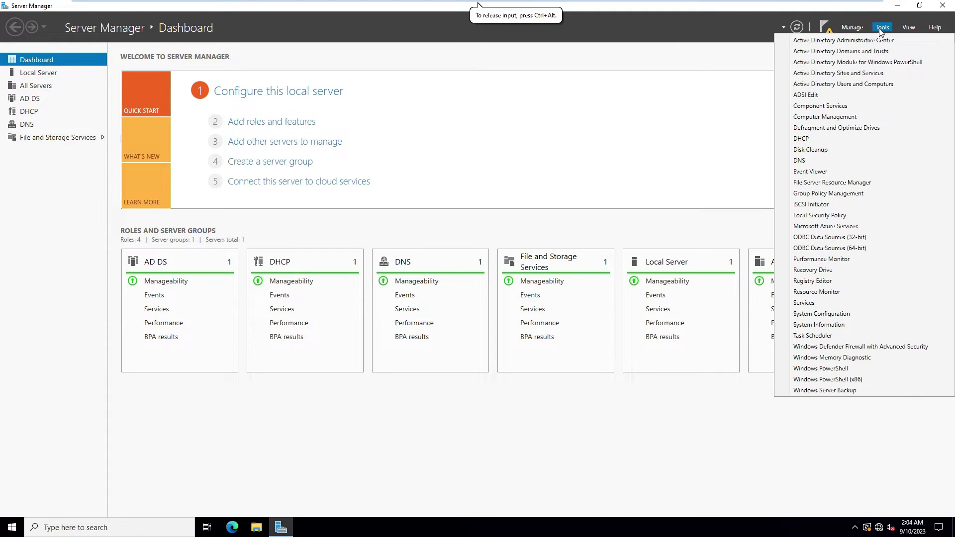
pyautogui.click(827, 85)
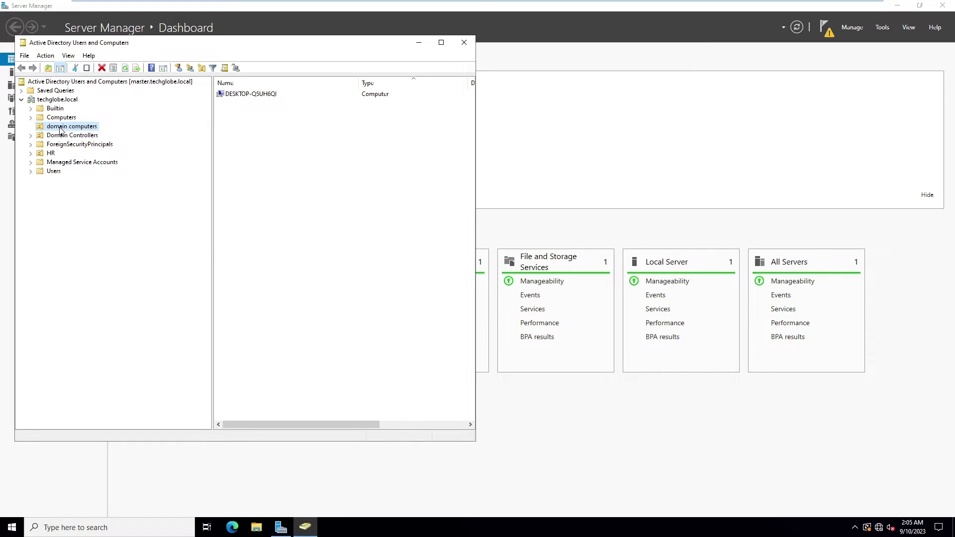
pyautogui.click(267, 94)
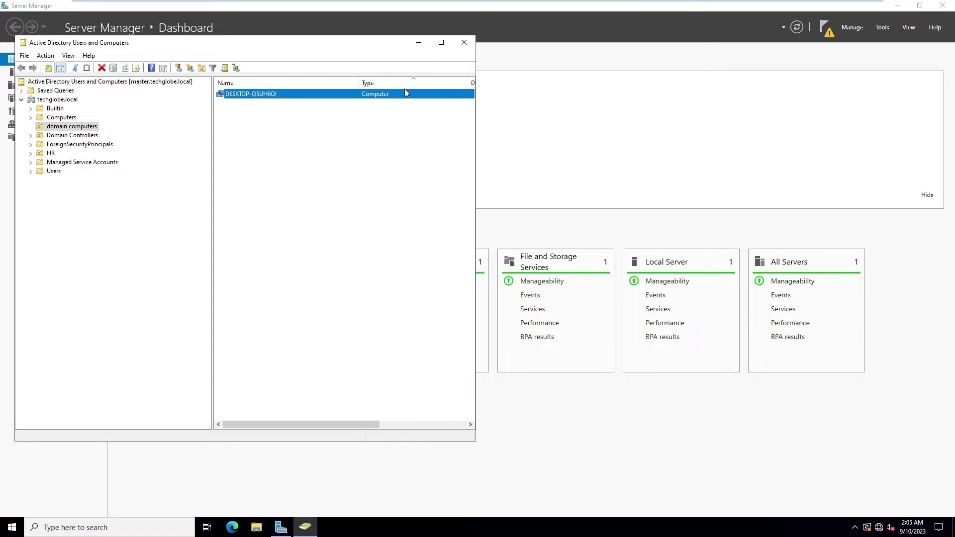
pyautogui.moveTo(360, 83); pyautogui.dragTo(384, 83)
# Check the Domain Controllers unit listing MASTER, then return to the domain computers unit.
pyautogui.click(60, 135)
pyautogui.click(68, 127)
pyautogui.click(68, 135)
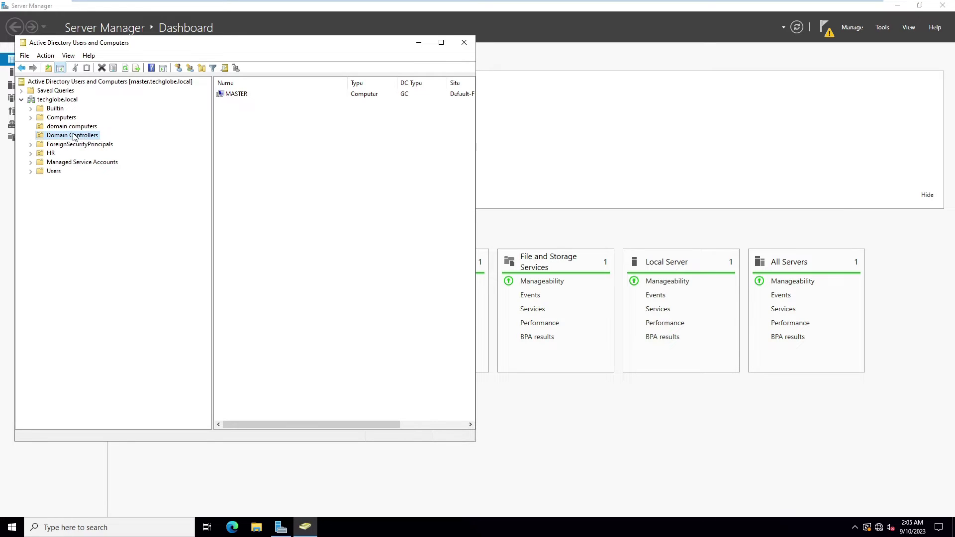
pyautogui.click(63, 127)
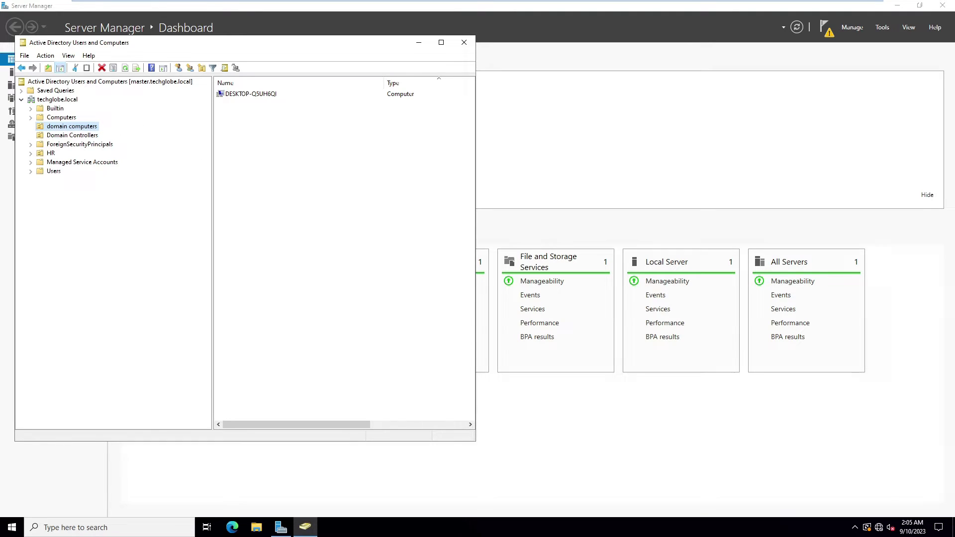
pyautogui.click(886, 29)
# Create the GPO 'domain users message' linked to the domain computers unit in Group Policy Management.
pyautogui.click(885, 28)
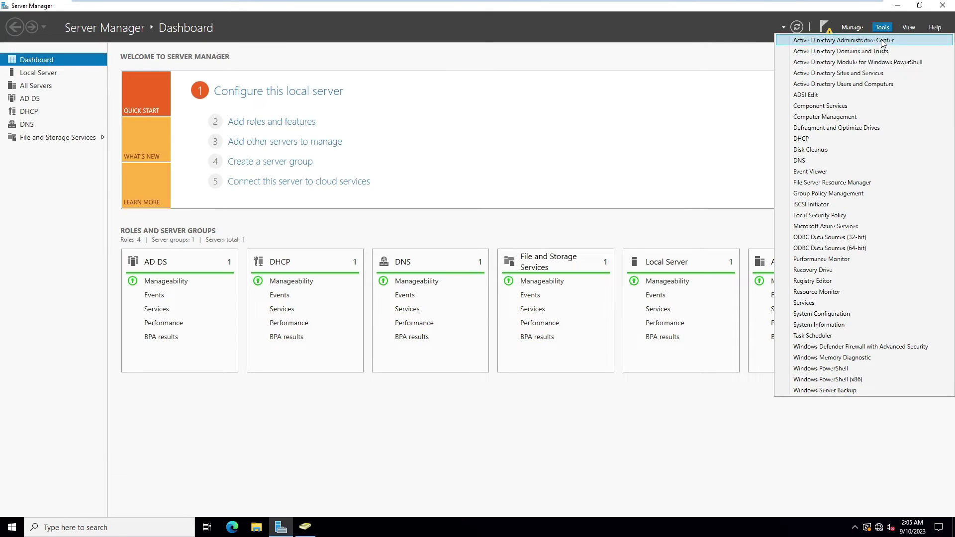
pyautogui.click(841, 198)
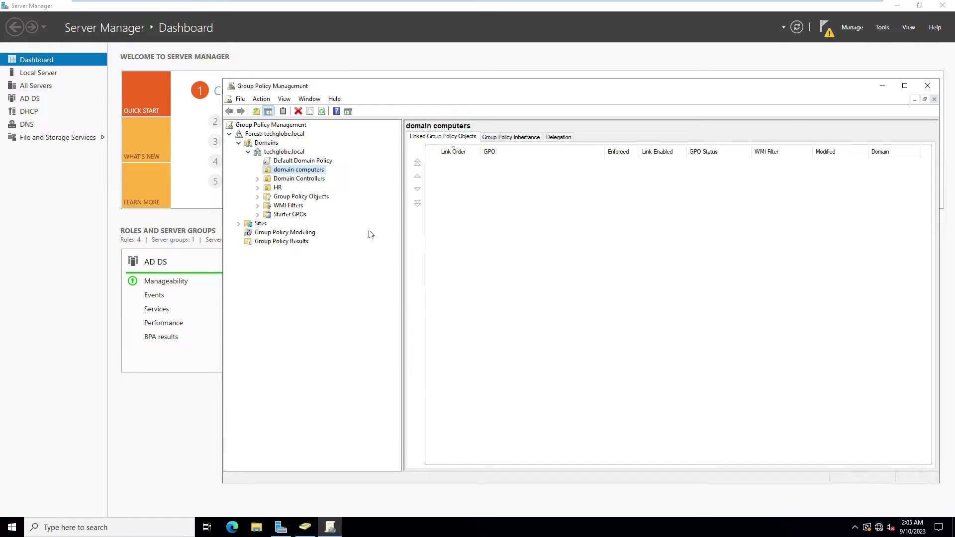
pyautogui.rightClick(291, 174)
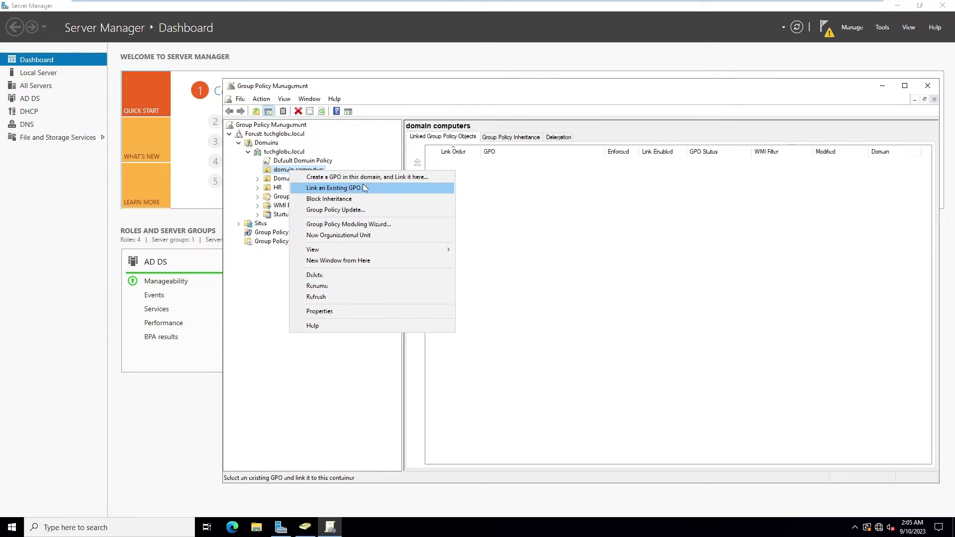
pyautogui.click(346, 178)
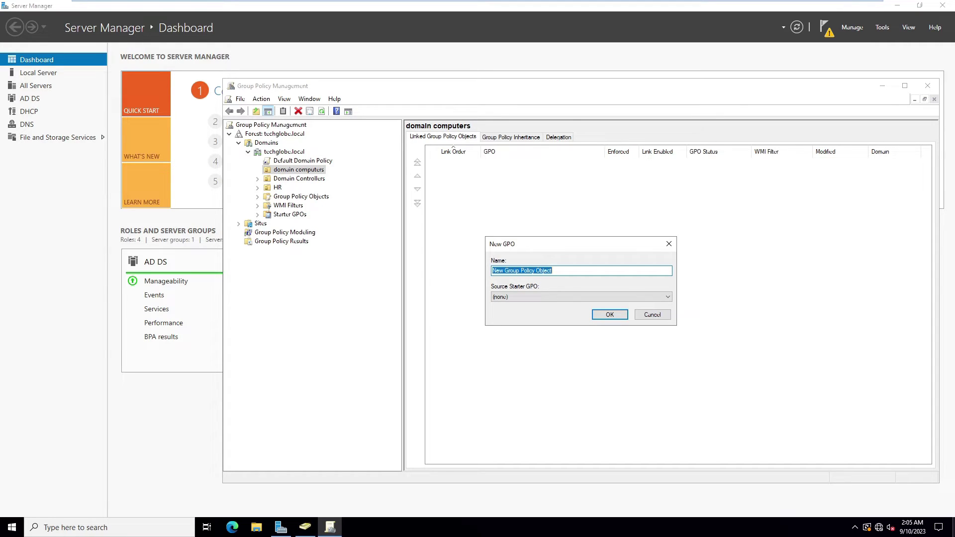
pyautogui.write('do')
pyautogui.write('main users ')
pyautogui.write('mes')
pyautogui.write('sa')
pyautogui.write('age')
pyautogui.hotkey('ctrl', 'a')
pyautogui.click(608, 315)
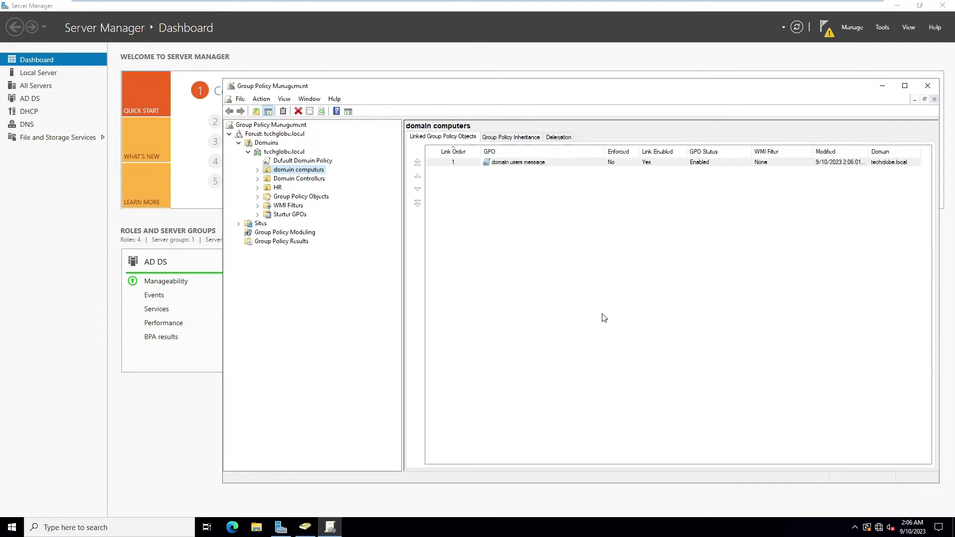
pyautogui.click(257, 170)
# Open the domain users message GPO in the editor, maximized with a wider tree pane.
pyautogui.rightClick(294, 178)
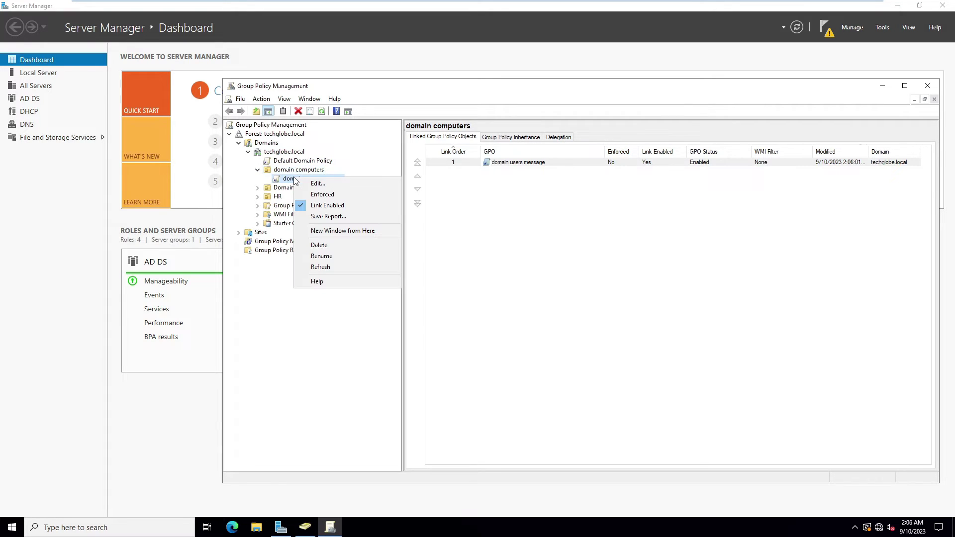
pyautogui.click(318, 184)
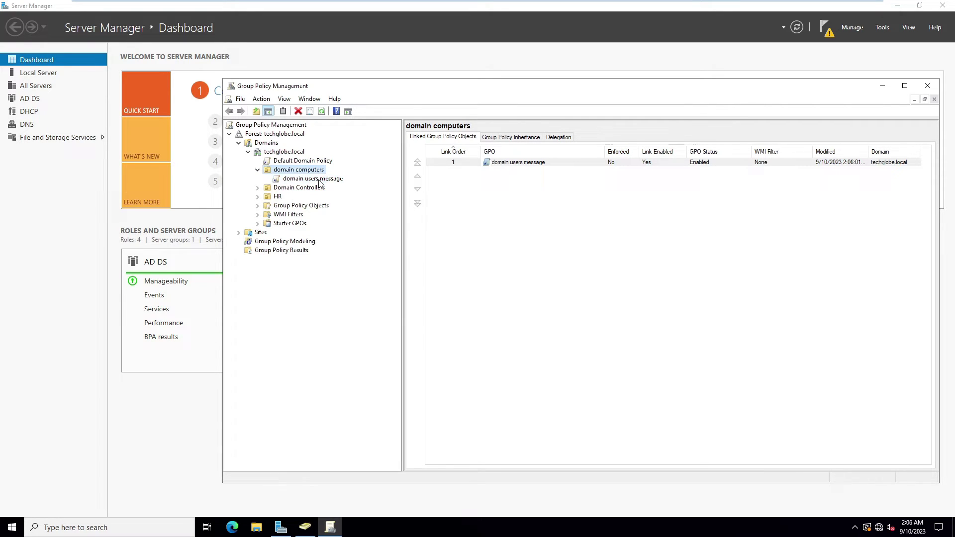
pyautogui.moveTo(223, 49); pyautogui.dragTo(414, 65)
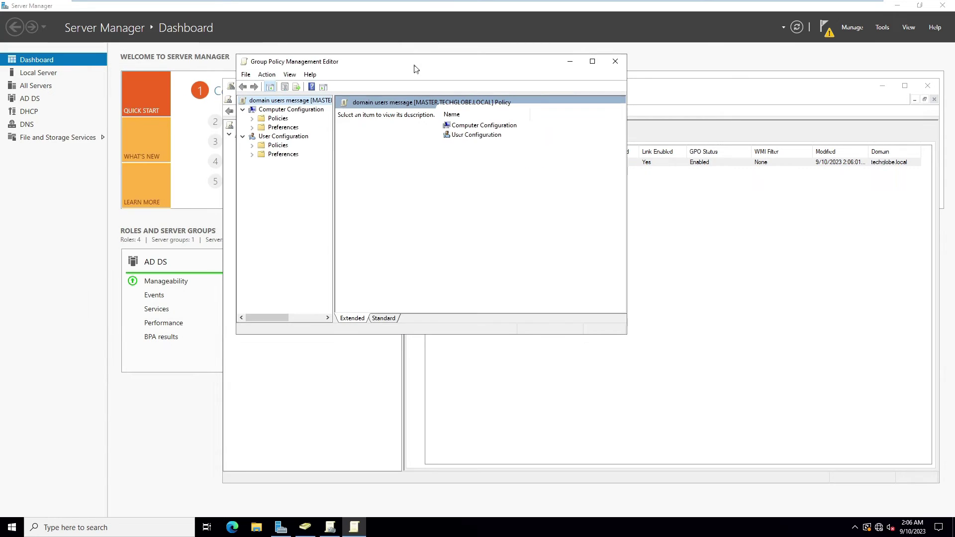
pyautogui.doubleClick(442, 62)
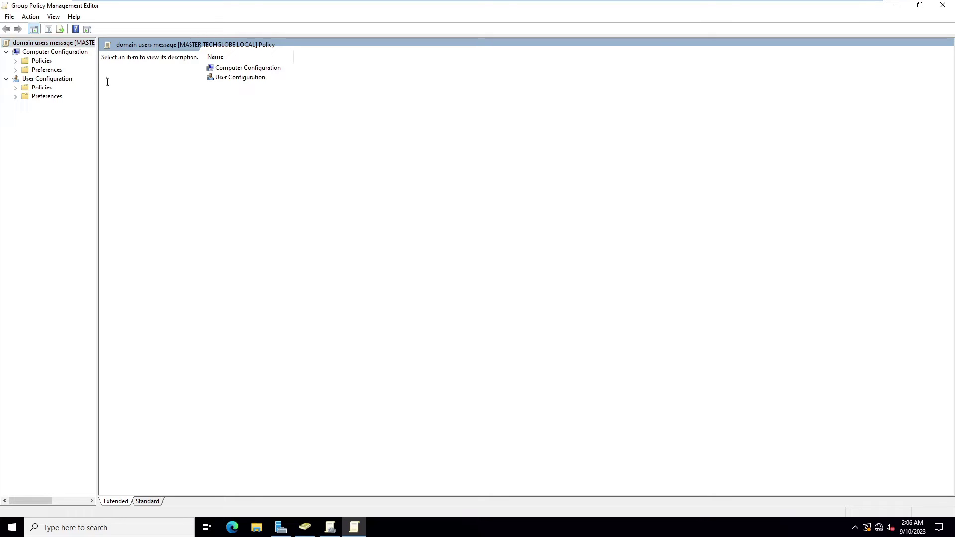
pyautogui.moveTo(97, 90); pyautogui.dragTo(119, 96)
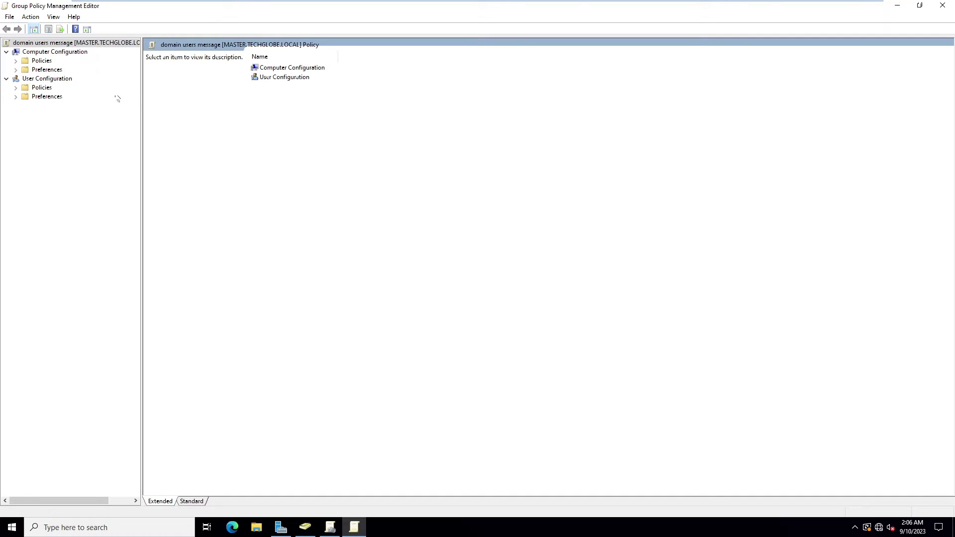
# Navigate to Computer Configuration > Windows Settings > Security Settings > Local Policies > Security Options.
pyautogui.click(16, 61)
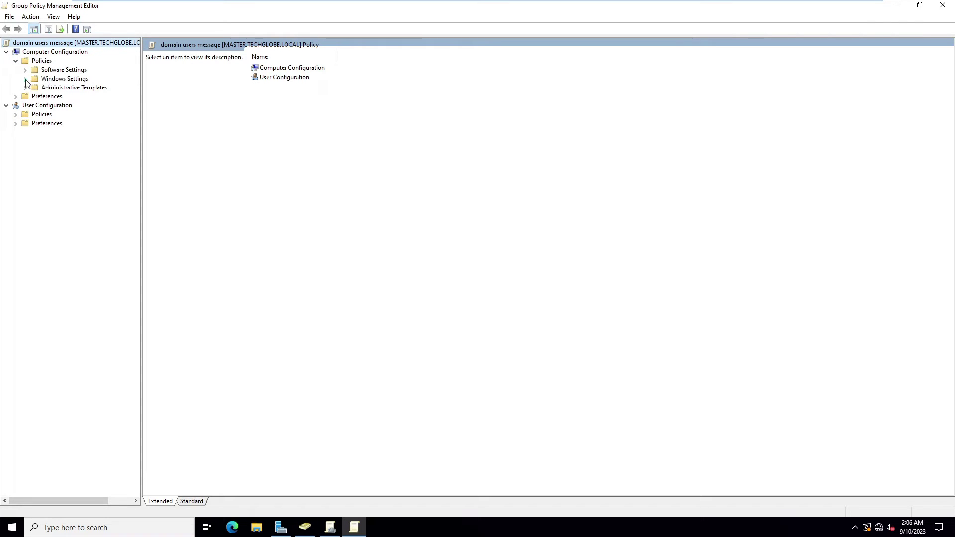
pyautogui.click(25, 79)
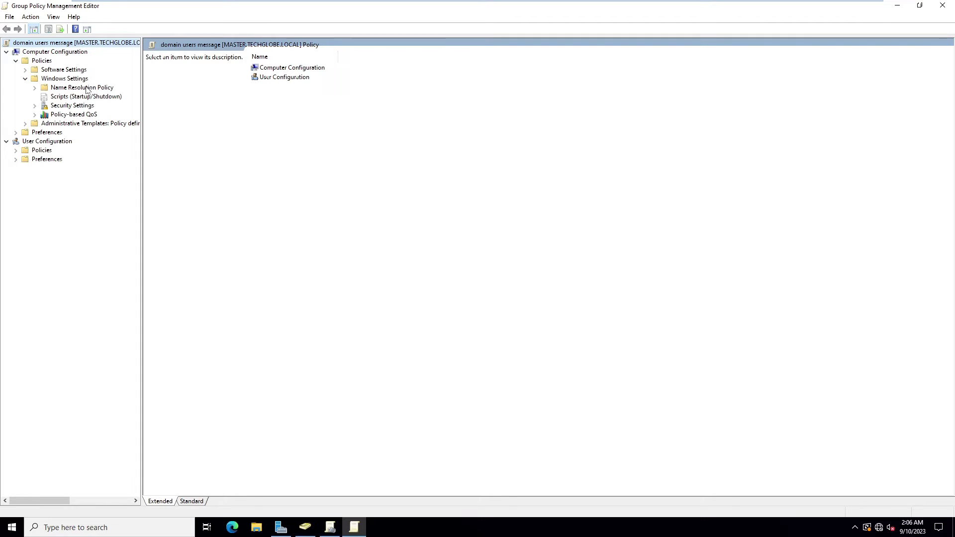
pyautogui.click(35, 106)
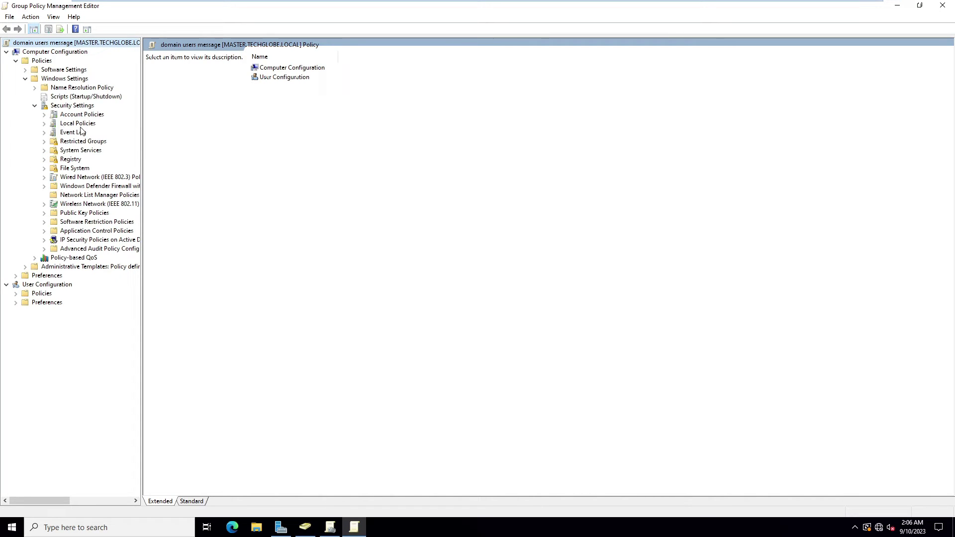
pyautogui.click(44, 124)
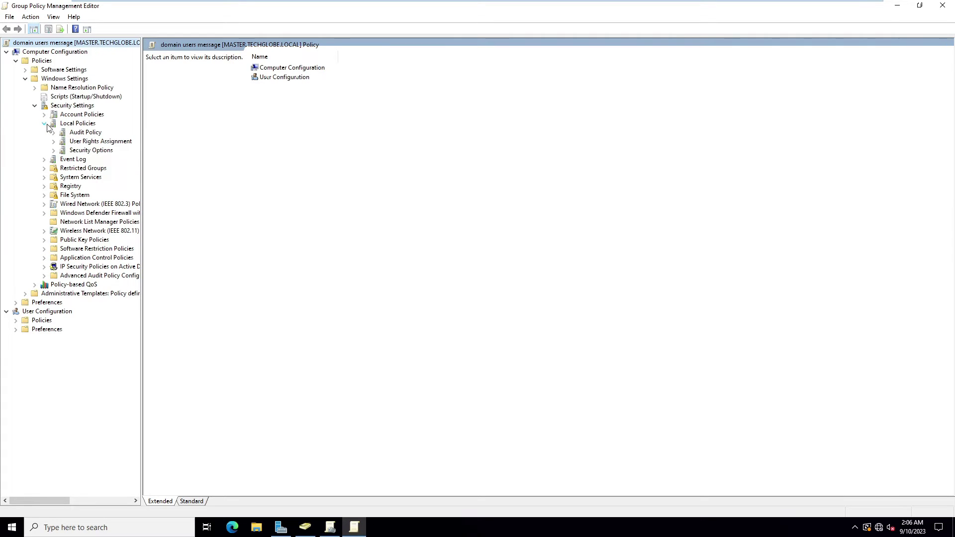
pyautogui.click(80, 150)
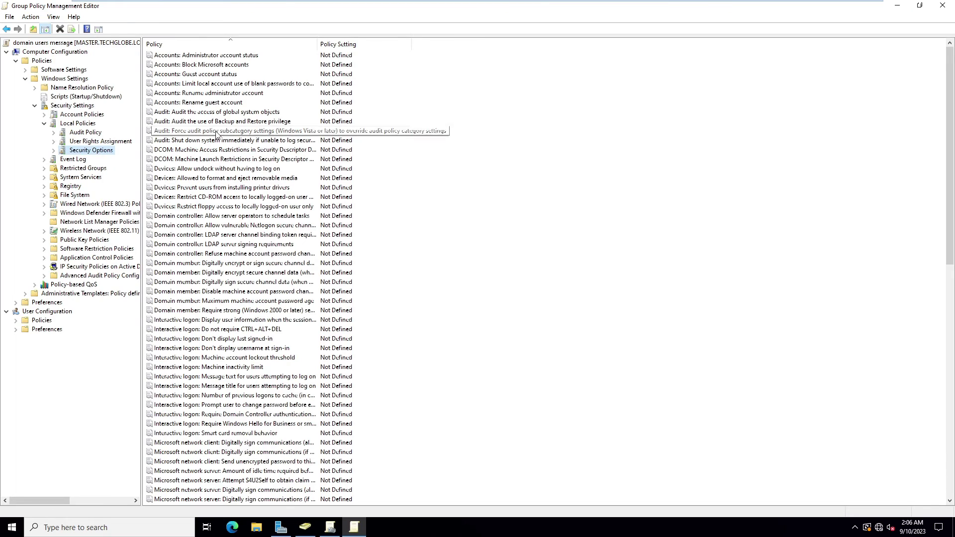
pyautogui.click(216, 132)
pyautogui.scroll(-7, 229, 144)
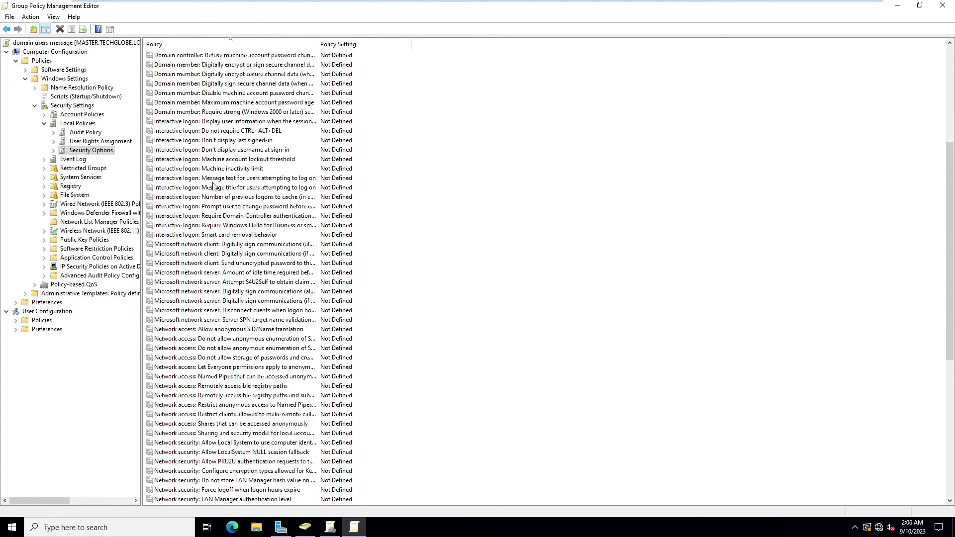
pyautogui.click(178, 191)
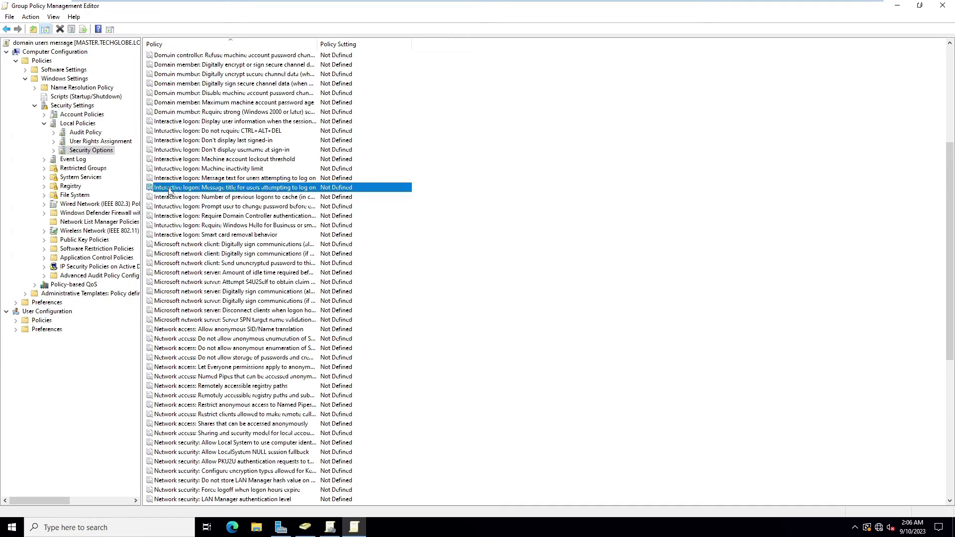
# Define Interactive logon: Message title as 'Message From IT administrator'.
pyautogui.doubleClick(305, 191)
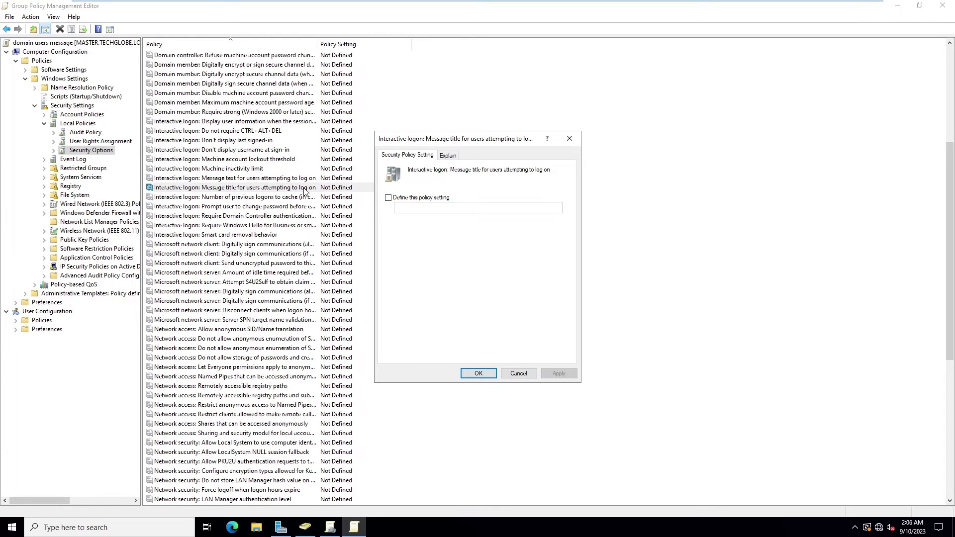
pyautogui.click(406, 199)
pyautogui.click(473, 211)
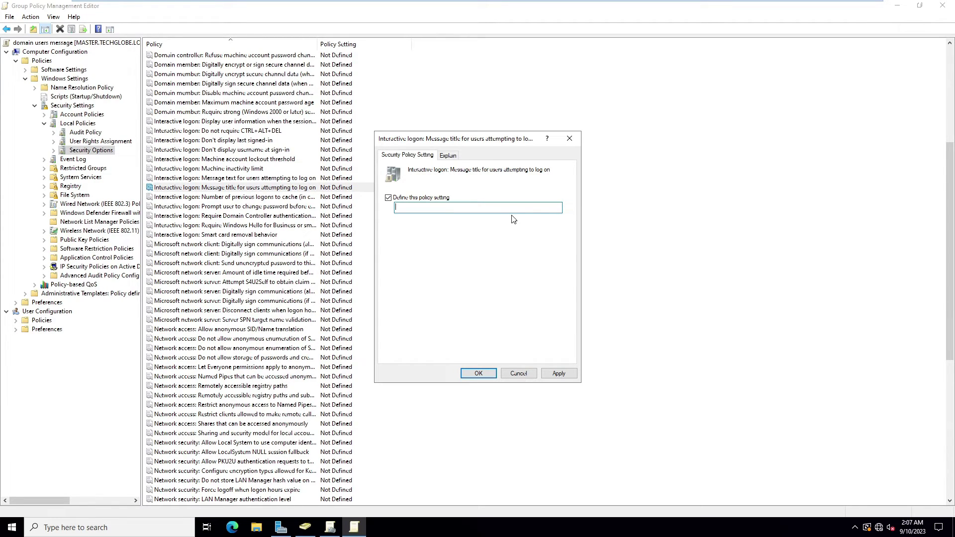
pyautogui.write('From IT A')
pyautogui.press('BackSpace')
pyautogui.press('BackSpace')
pyautogui.press('BackSpace')
pyautogui.press('BackSpace')
pyautogui.press('BackSpace')
pyautogui.press('BackSpace')
pyautogui.press('BackSpace')
pyautogui.press('BackSpace')
pyautogui.write('T administrator')
pyautogui.moveTo(482, 207); pyautogui.dragTo(422, 209)
pyautogui.click(489, 373)
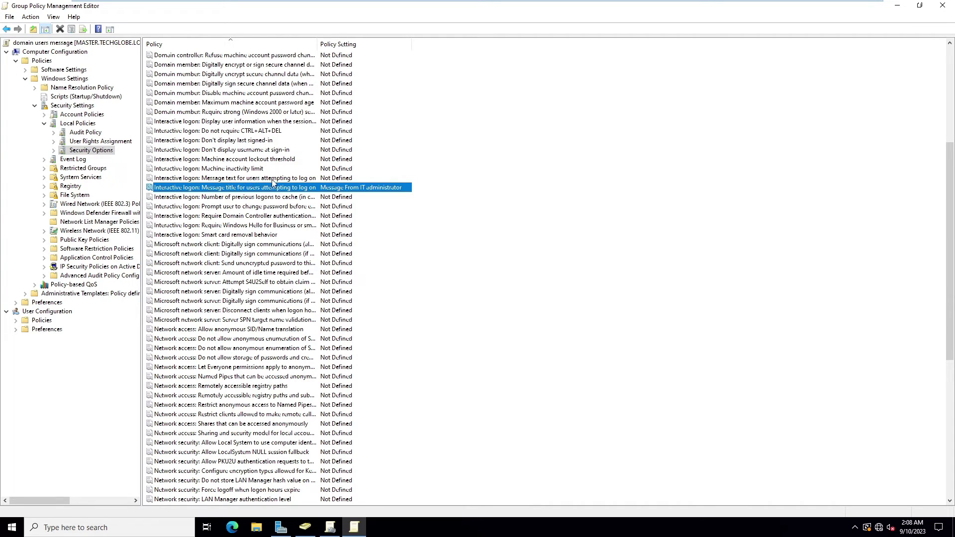
# Define Interactive logon: Message text with the pasted notice 'The server going to restart 2:25 AM'.
pyautogui.doubleClick(292, 179)
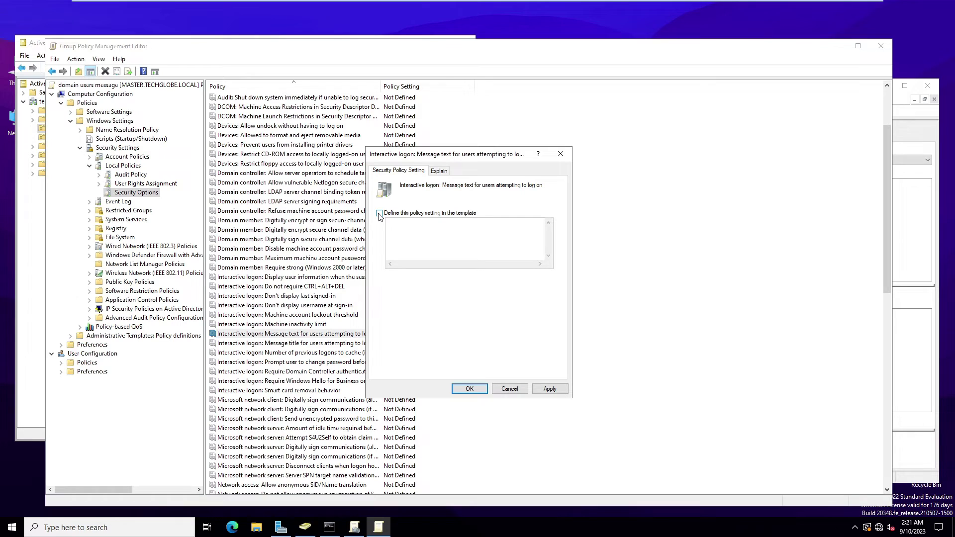
pyautogui.click(379, 214)
pyautogui.click(425, 234)
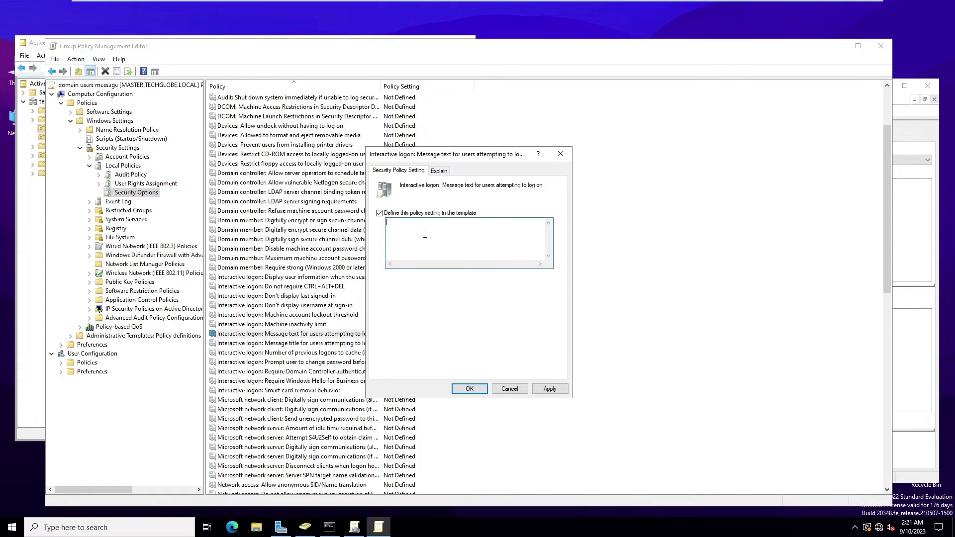
pyautogui.write('The server going to restart 2:25 AM')
pyautogui.click(550, 388)
pyautogui.click(469, 388)
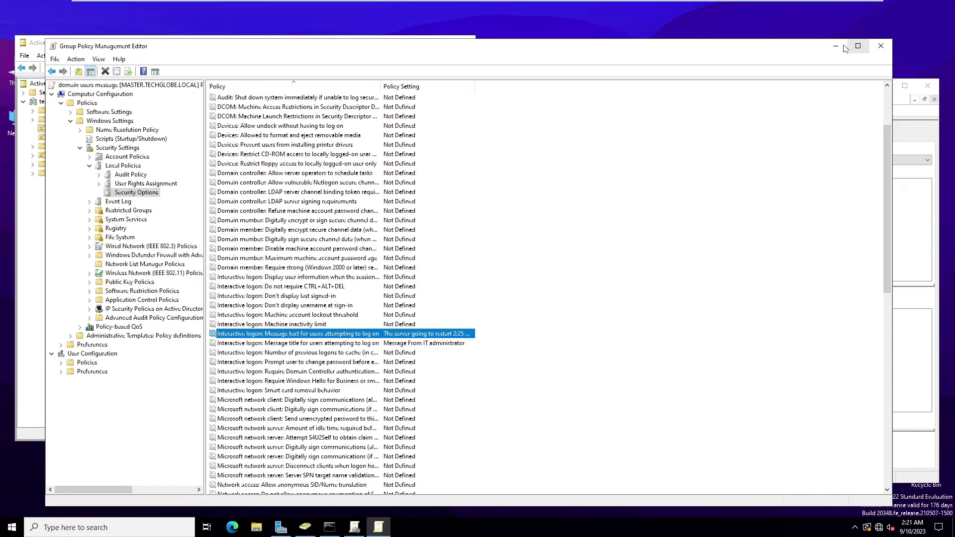
pyautogui.click(880, 46)
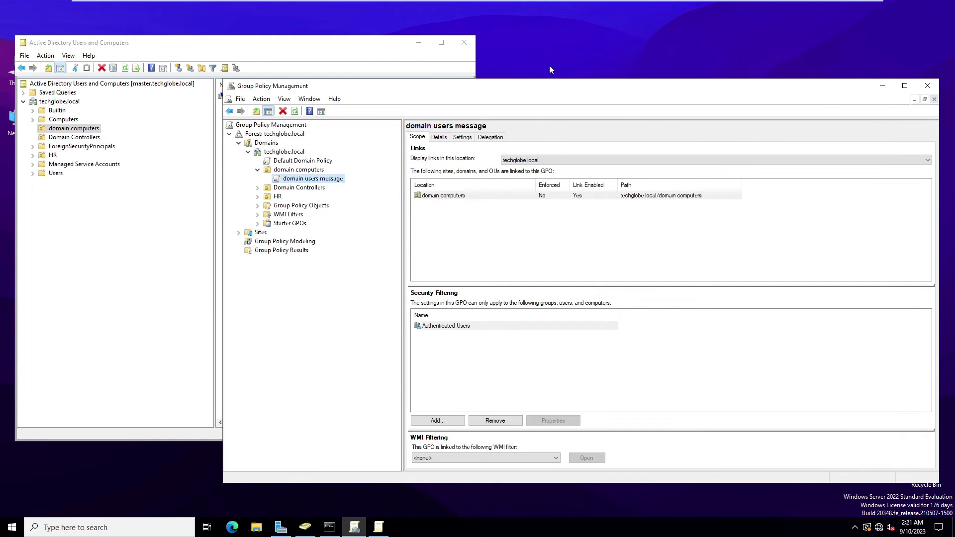
# Minimize the Group Policy and directory consoles and close the old command prompt.
pyautogui.click(882, 86)
pyautogui.click(418, 43)
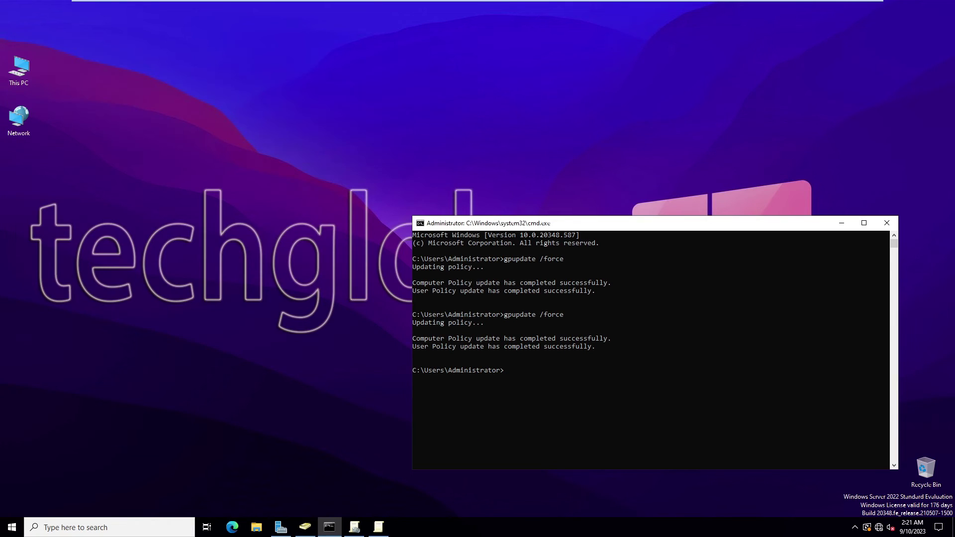
pyautogui.click(886, 223)
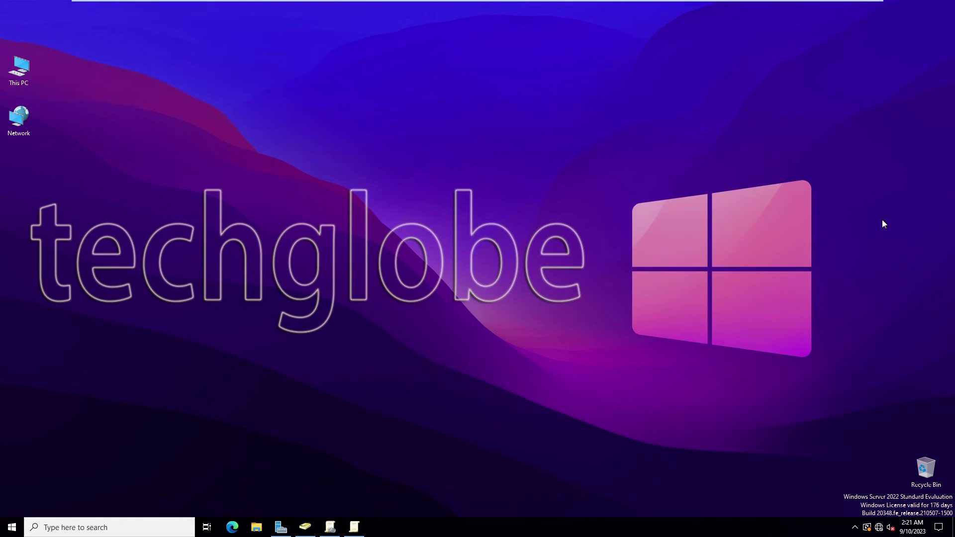
pyautogui.press('super')
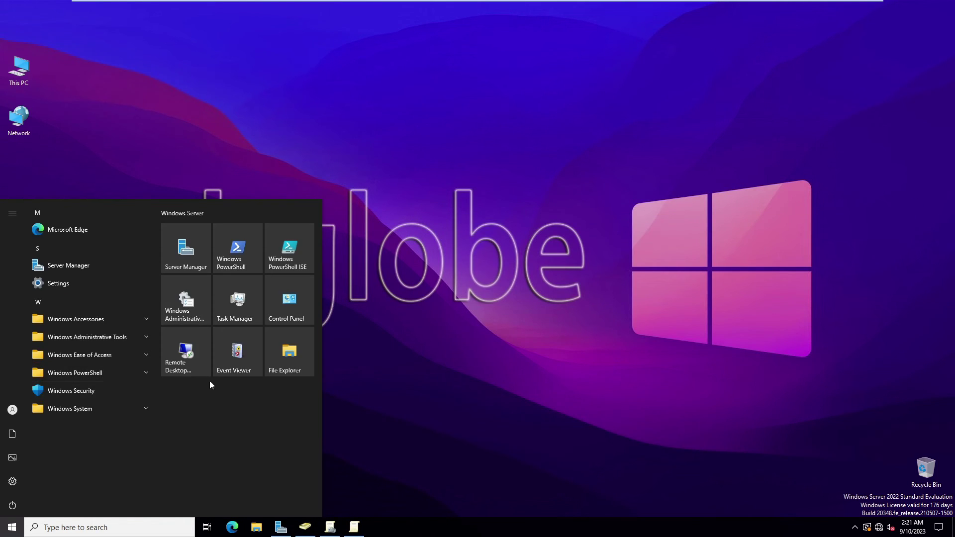
pyautogui.click(479, 366)
# Run gpupdate /force in a Command Prompt, then switch to the Windows 10 client VM.
pyautogui.press('super+r')
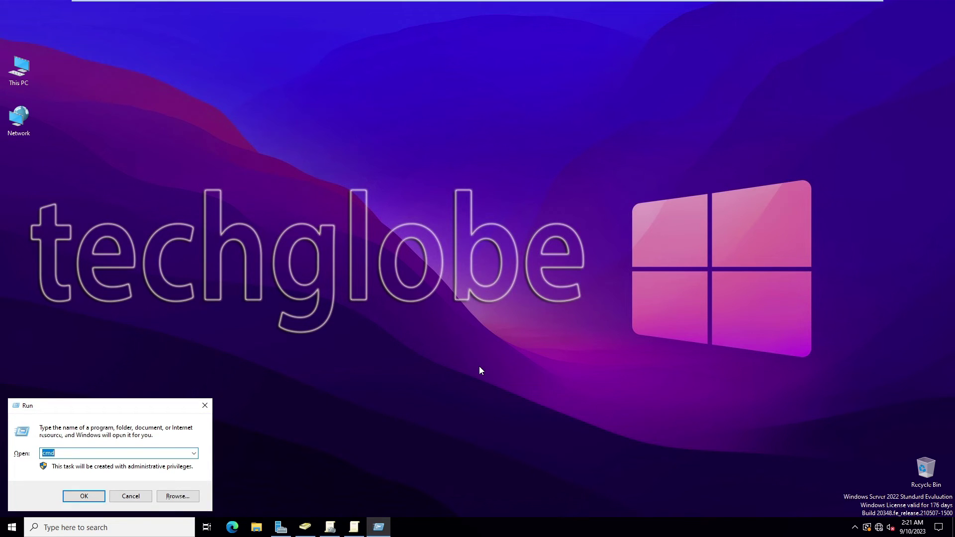
pyautogui.write('c')
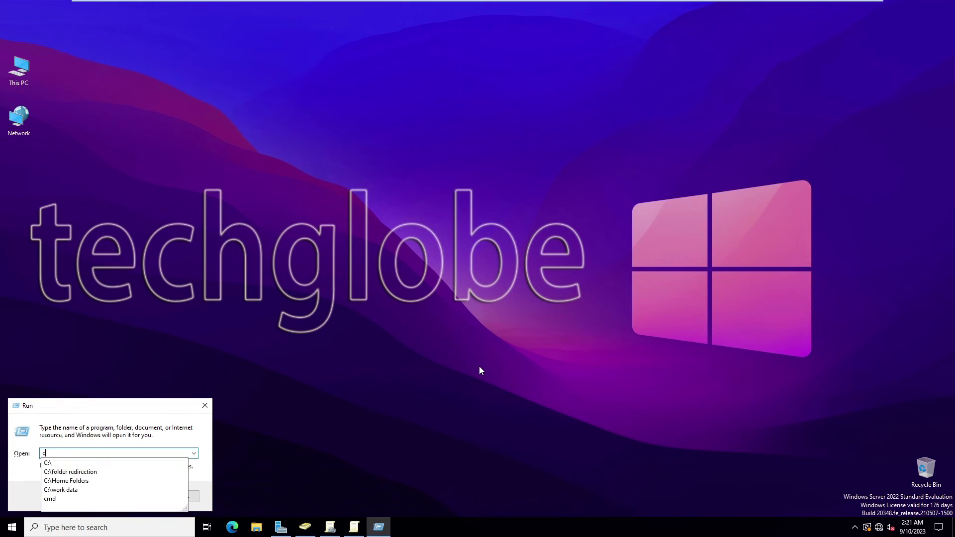
pyautogui.write('md')
pyautogui.press('Return')
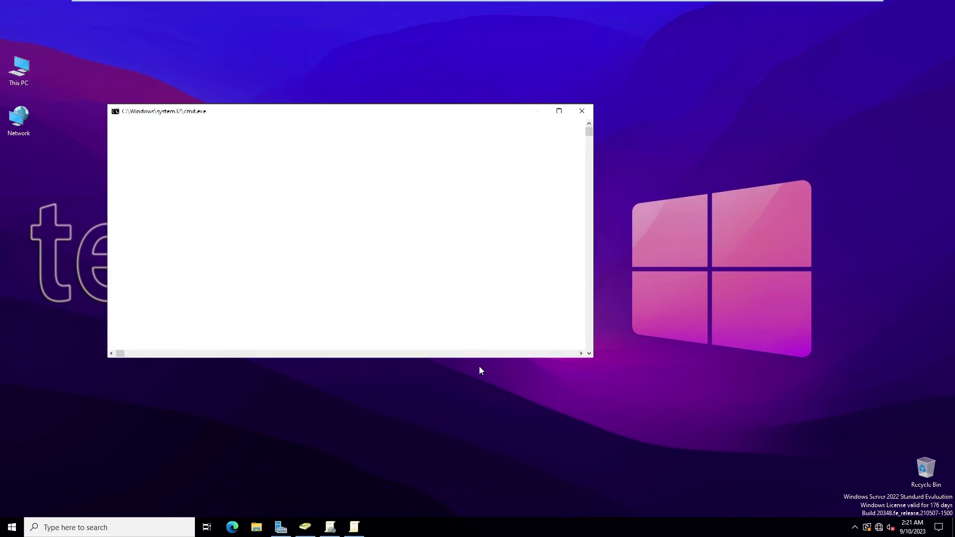
pyautogui.write('gpup')
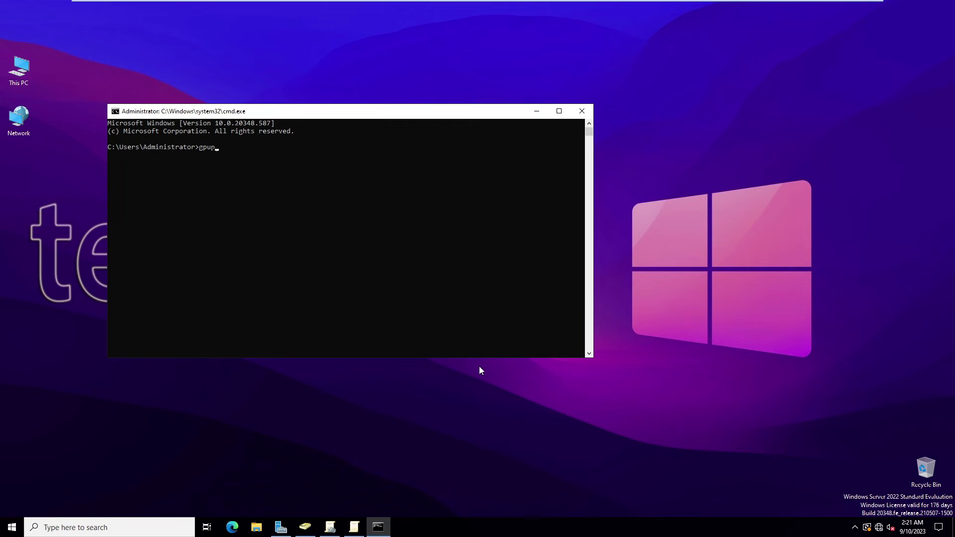
pyautogui.write('date /force')
pyautogui.press('Return')
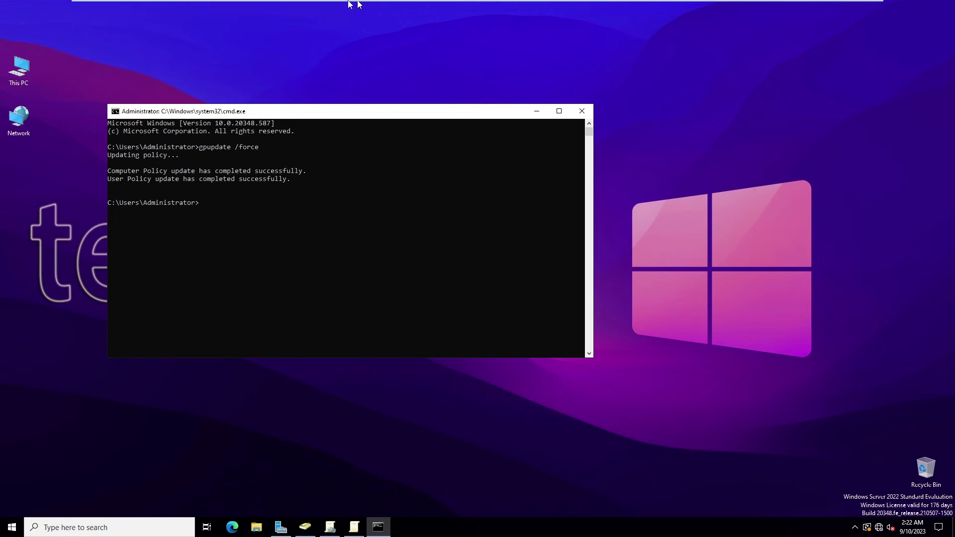
pyautogui.moveTo(350, 4)
pyautogui.click(245, 7)
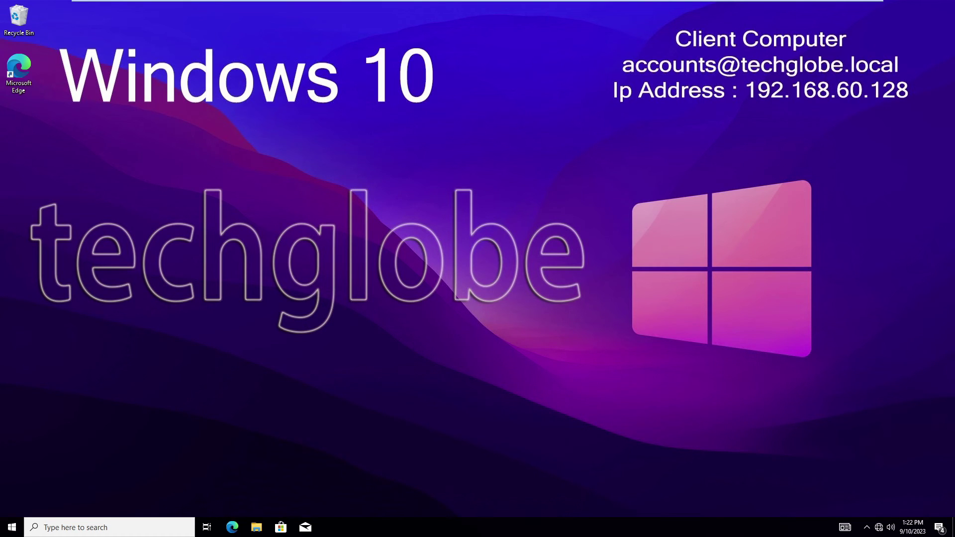
# Restart the Windows 10 client from the Start menu's power options.
pyautogui.click(5, 528)
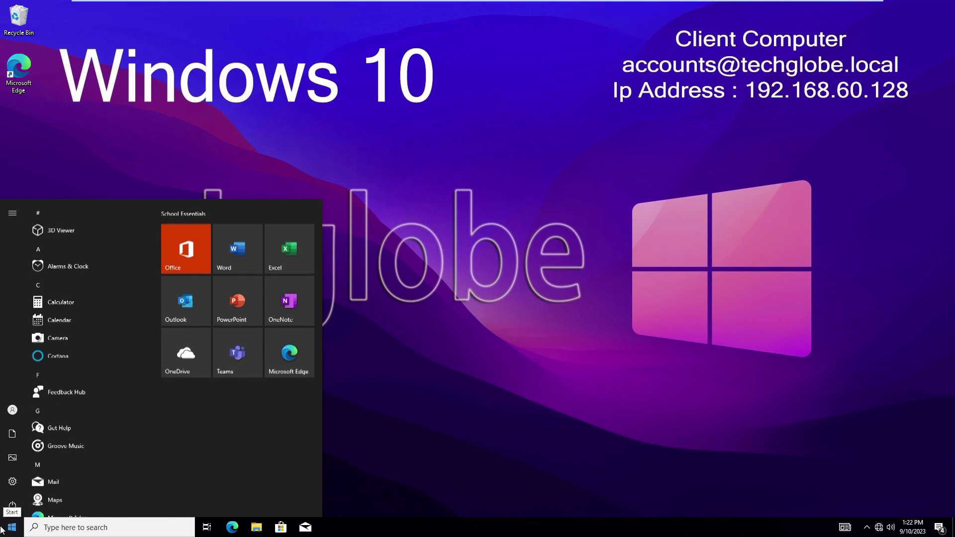
pyautogui.click(20, 505)
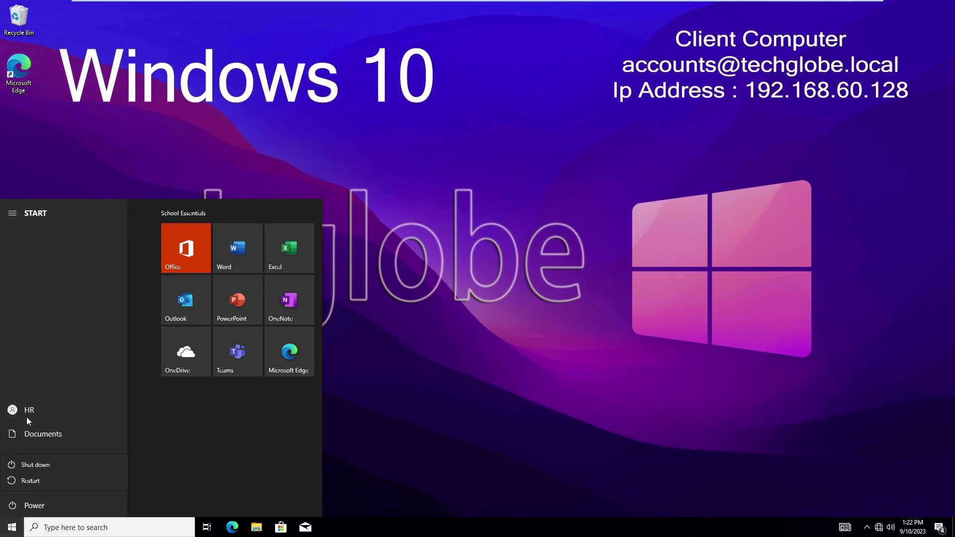
pyautogui.click(33, 481)
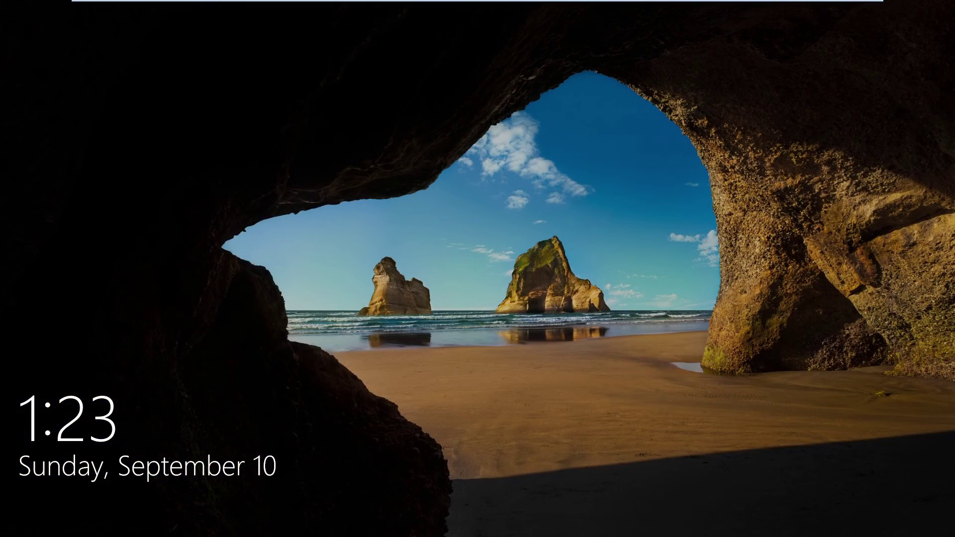
# Dismiss the Windows 10 lock screen to see the IT administrator logon message.
pyautogui.click(403, 444)
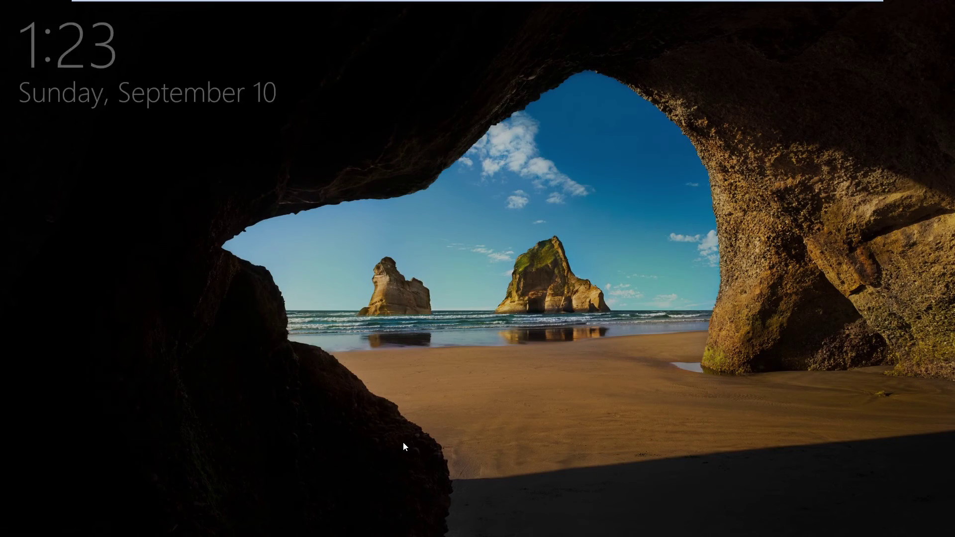